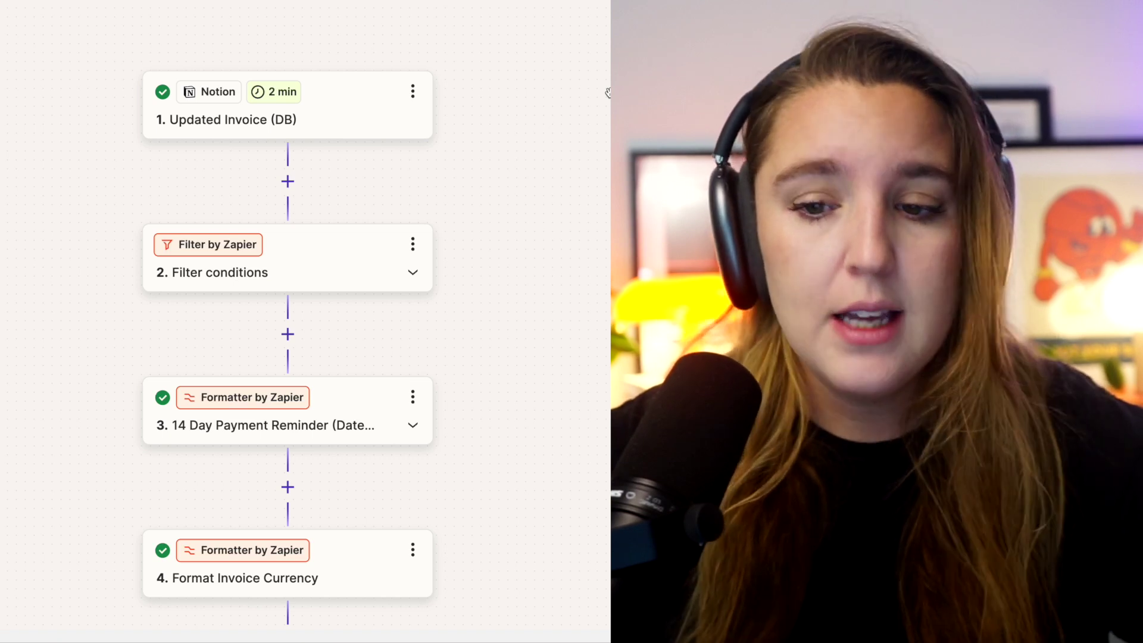
# - Confirm the filter passes only when Pay Status contains '1st Reminder Sent', then go to 14 Day Payment Reminder
pyautogui.scroll(-2, 358, 209)
pyautogui.click(358, 210)
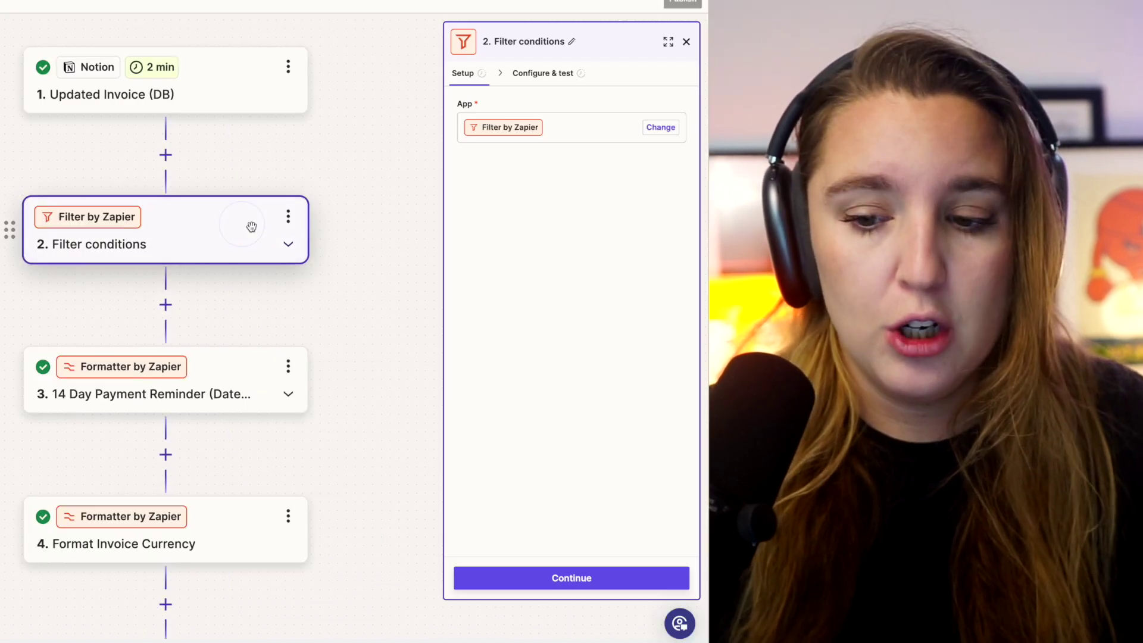
pyautogui.click(557, 73)
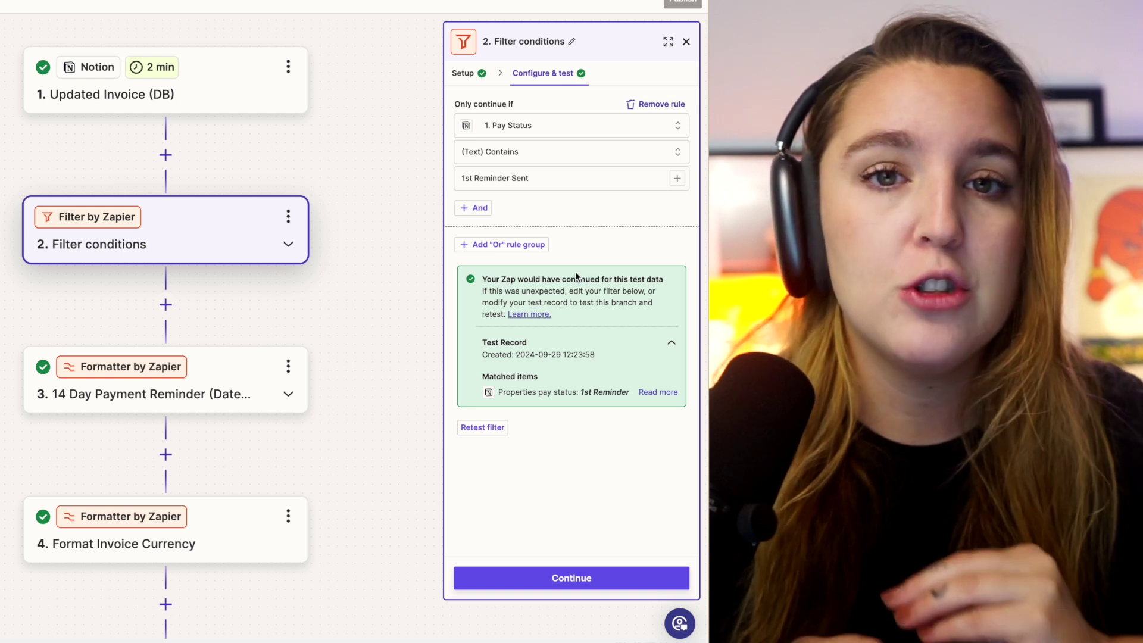
pyautogui.click(645, 391)
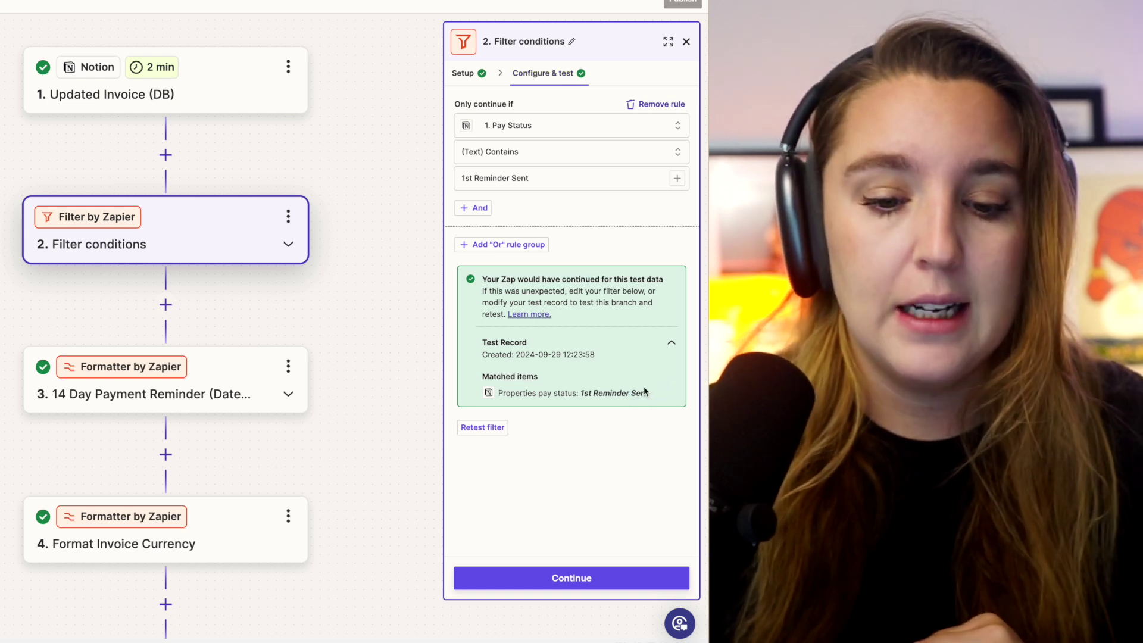
pyautogui.click(235, 393)
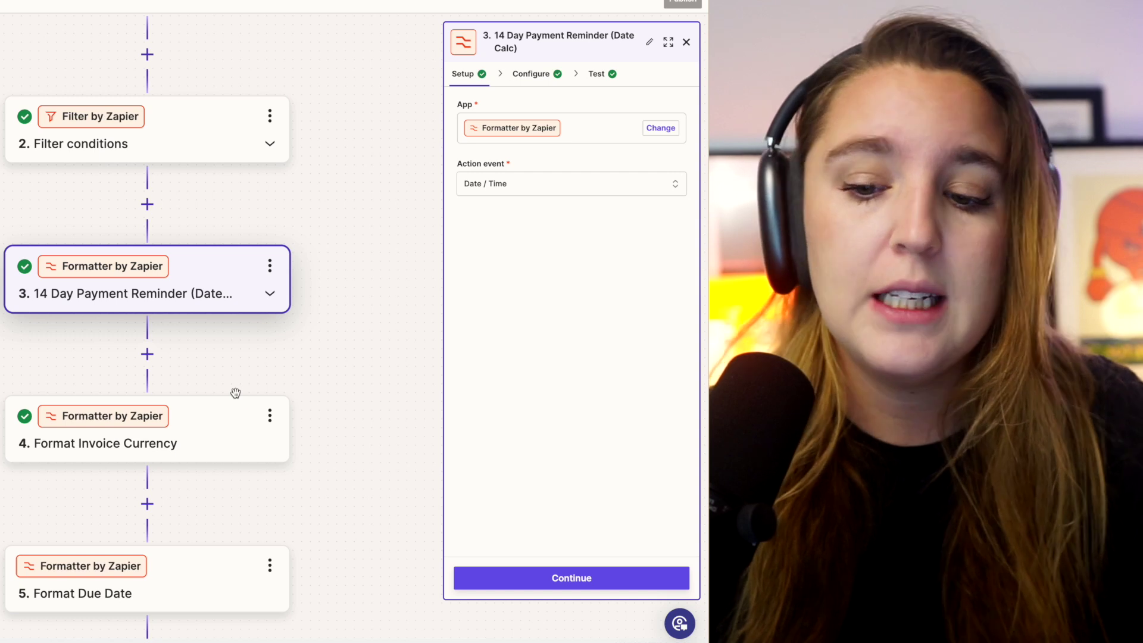
# - Inspect step 3's -14 days due-date expression and To Format choices, then go to Format Invoice Currency
pyautogui.click(554, 84)
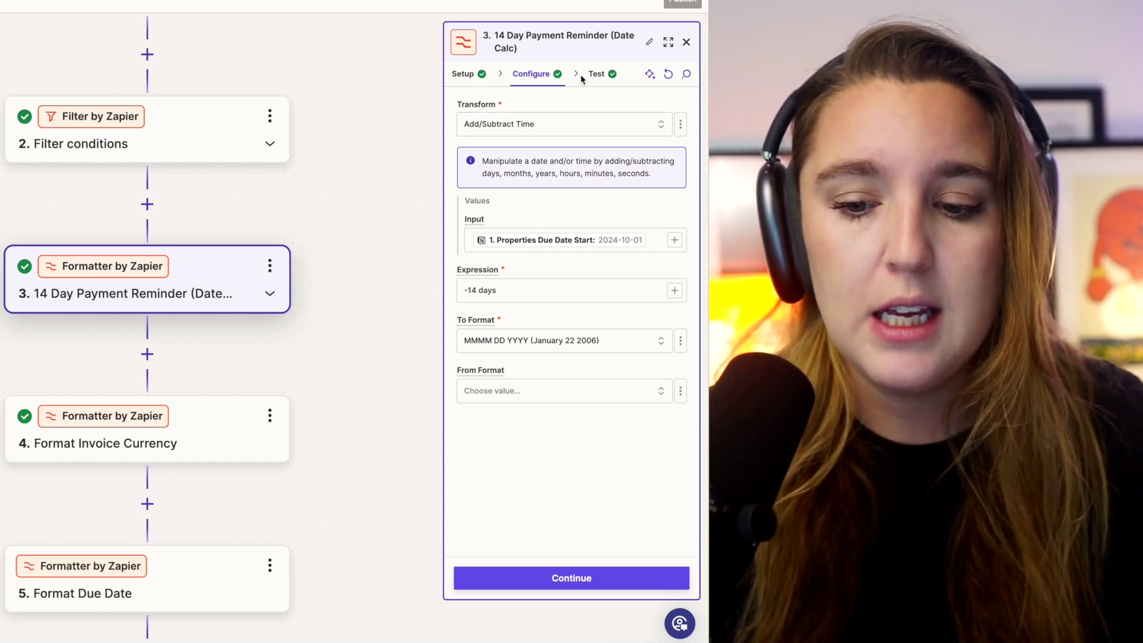
pyautogui.click(519, 288)
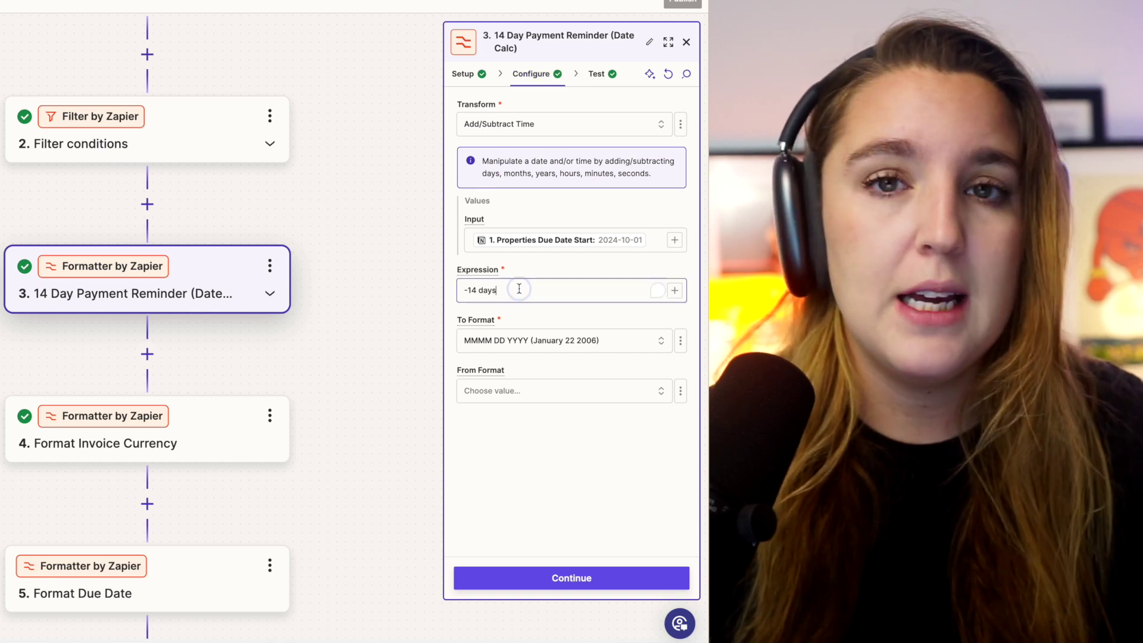
pyautogui.click(553, 344)
pyautogui.click(566, 319)
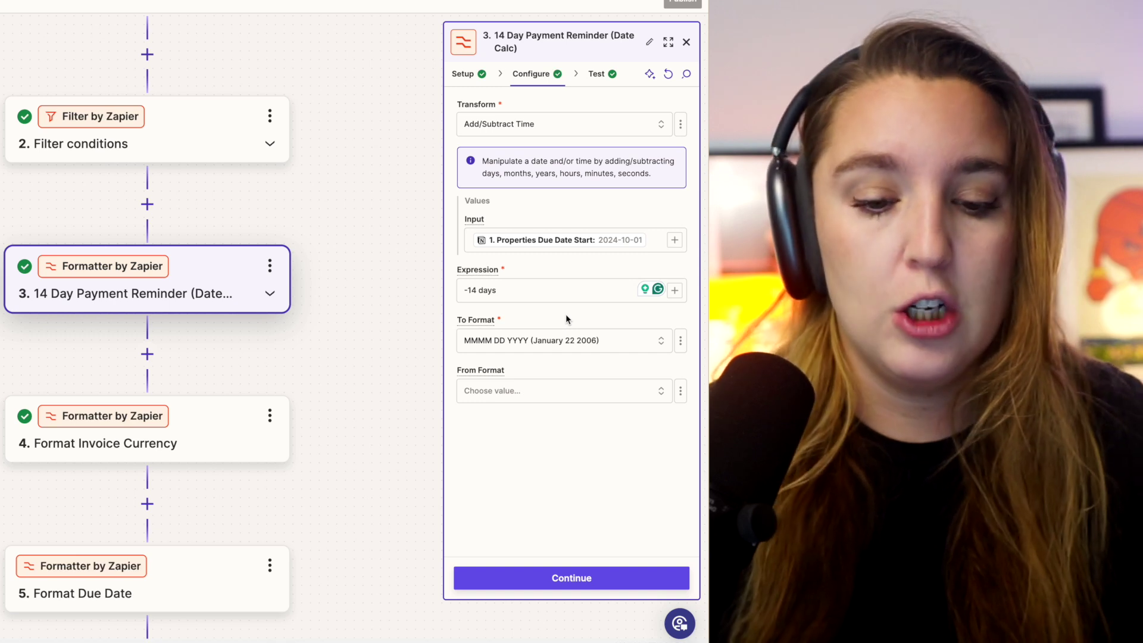
pyautogui.click(211, 435)
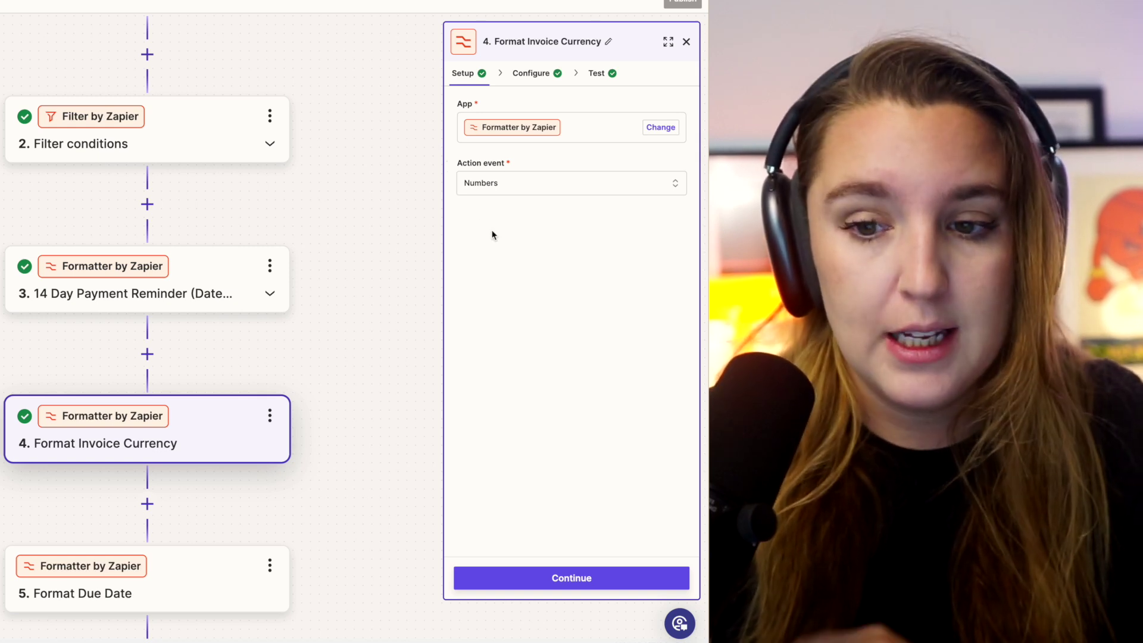
# - Review step 4's Multiply operation of 100 × Amount, then go to Format Due Date
pyautogui.click(542, 73)
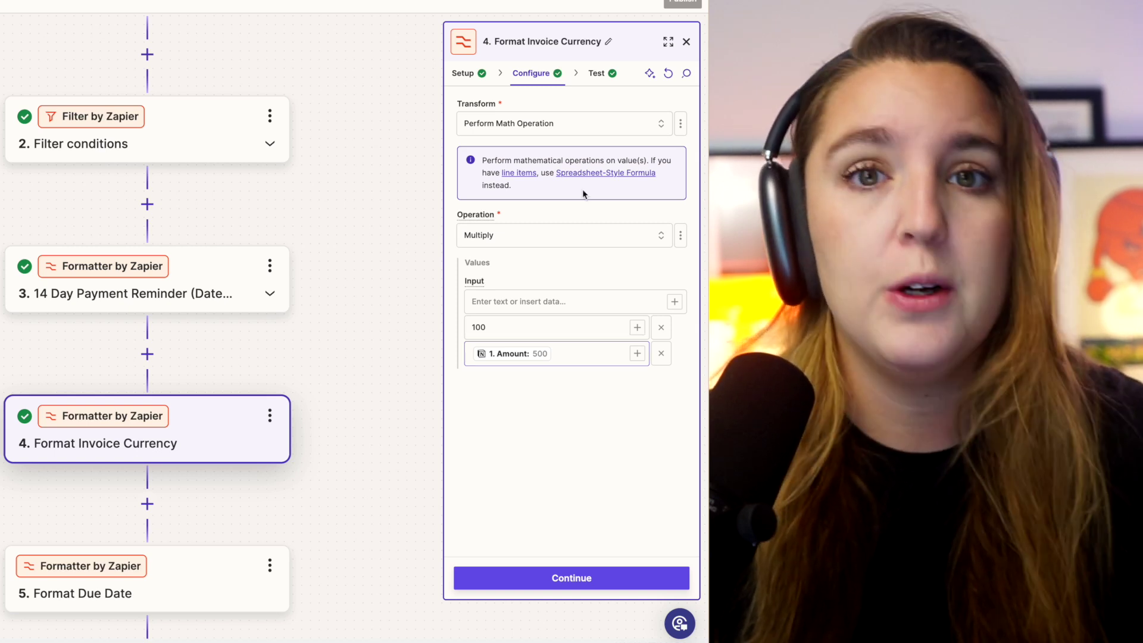
pyautogui.scroll(-2, 323, 511)
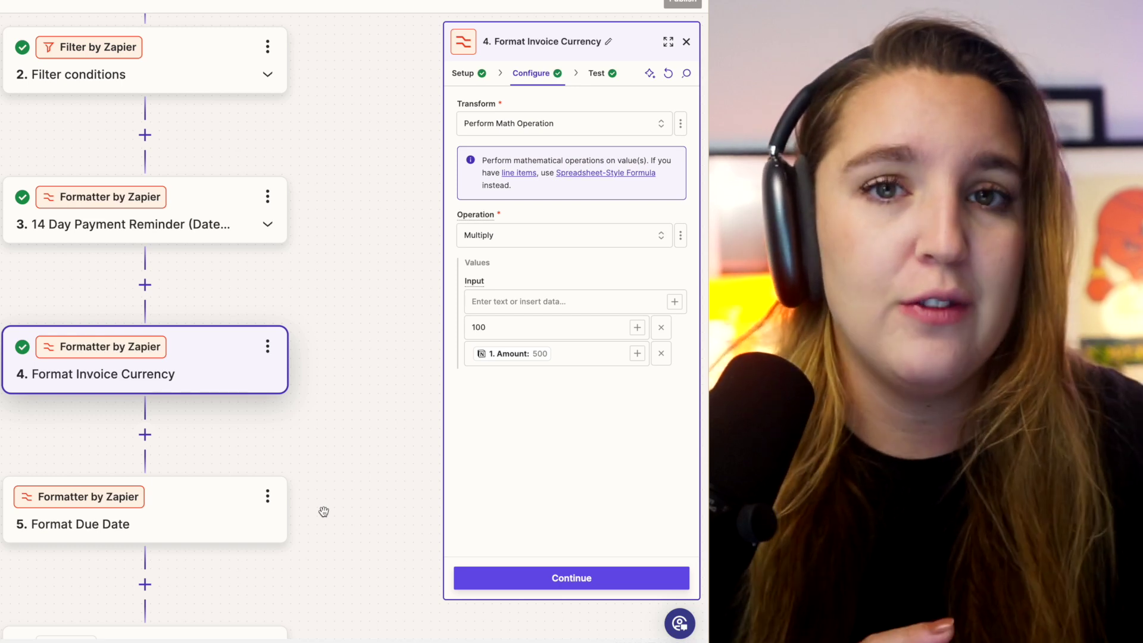
pyautogui.click(178, 512)
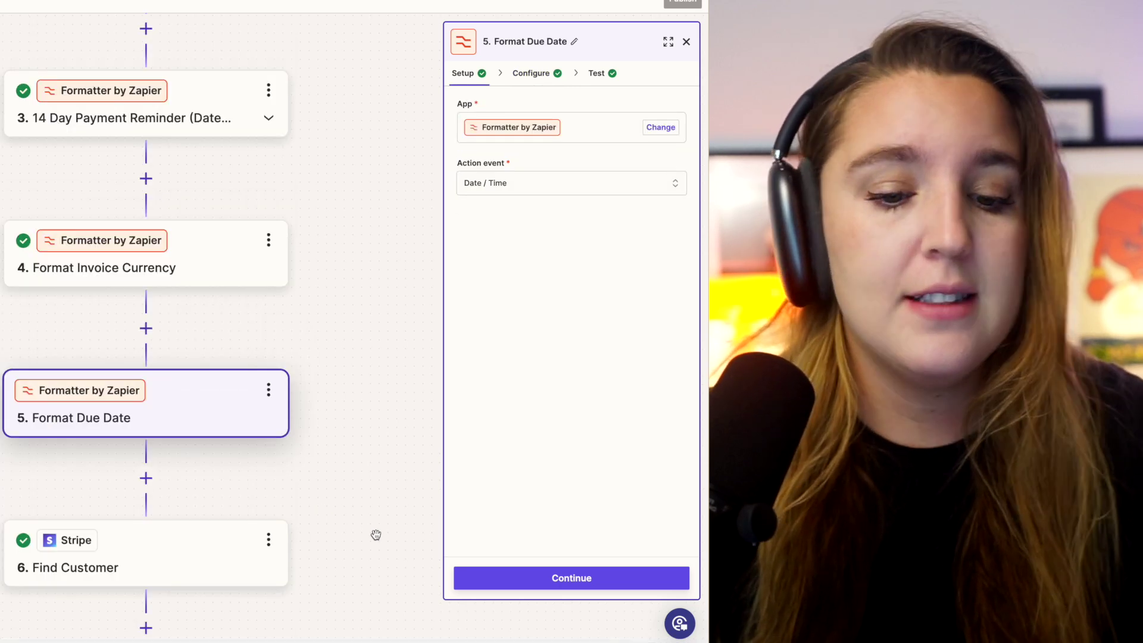
# - Review step 5's due date format and step 6's Stripe customer lookup by email, then go to Create Invoice
pyautogui.scroll(-1, 375, 535)
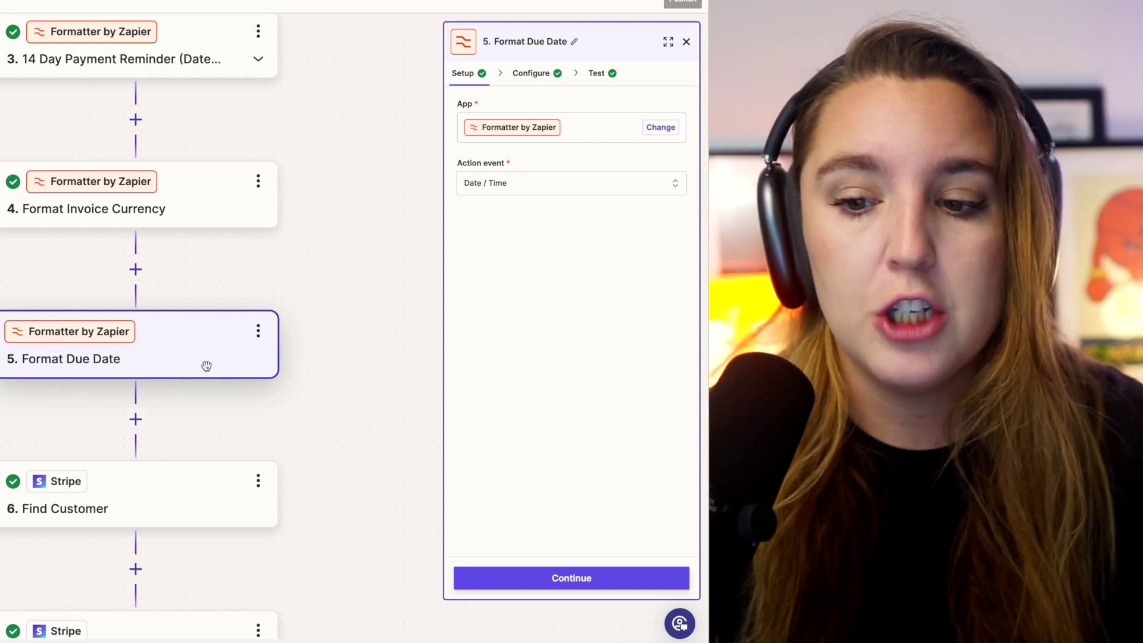
pyautogui.click(531, 73)
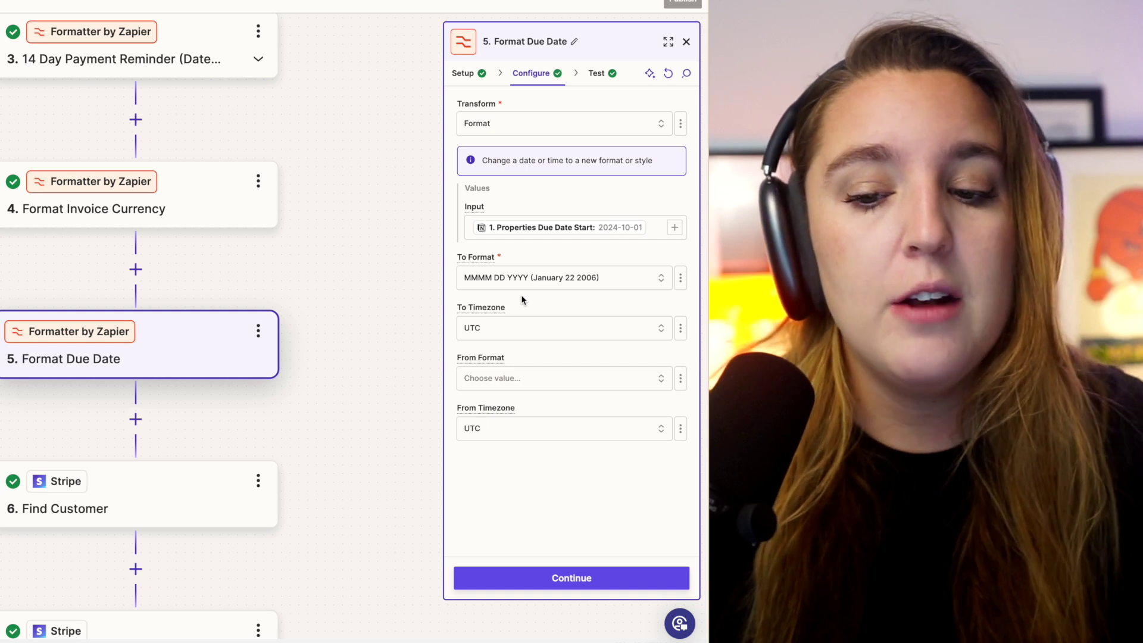
pyautogui.scroll(-2, 326, 373)
pyautogui.click(174, 410)
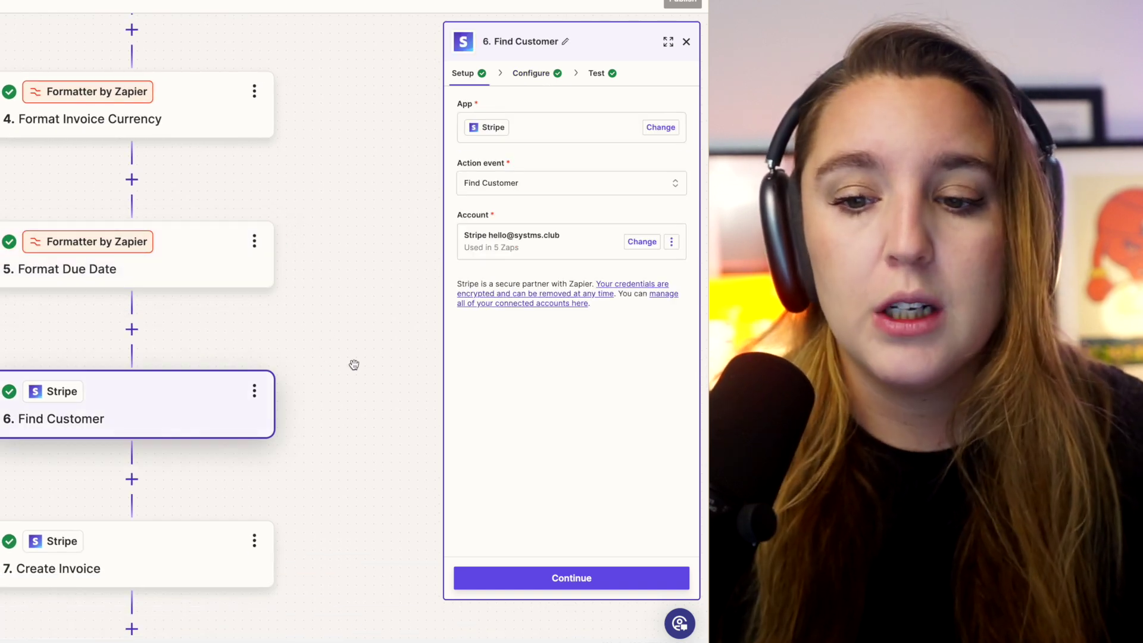
pyautogui.click(545, 76)
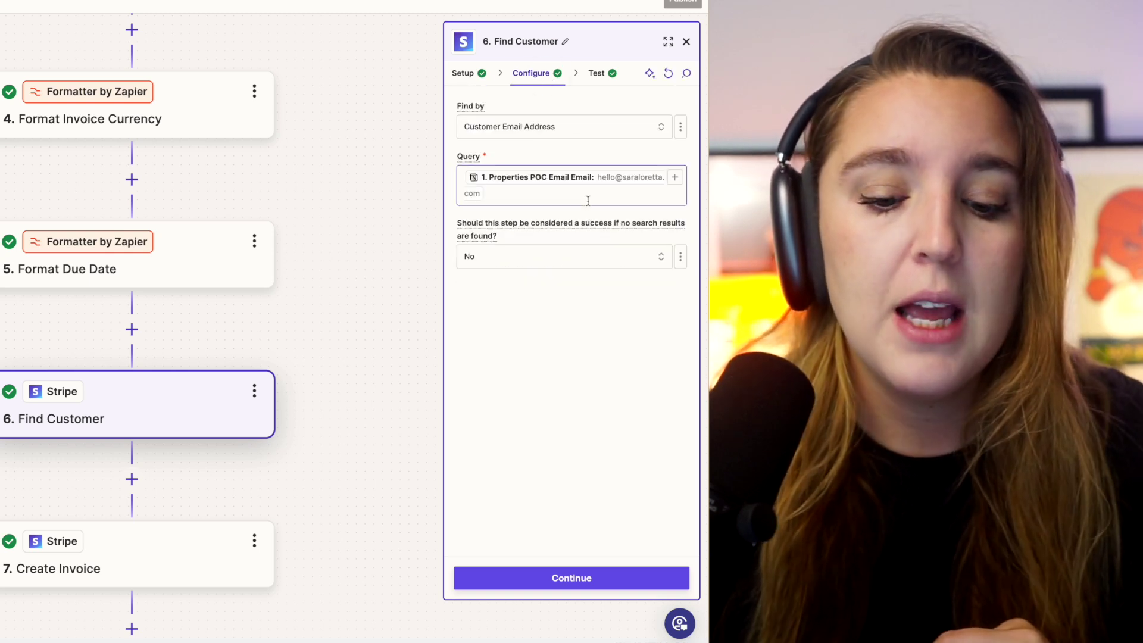
pyautogui.click(189, 544)
# - Scroll through the Create Invoice fields and place the cursor at the end of the Memo
pyautogui.click(540, 79)
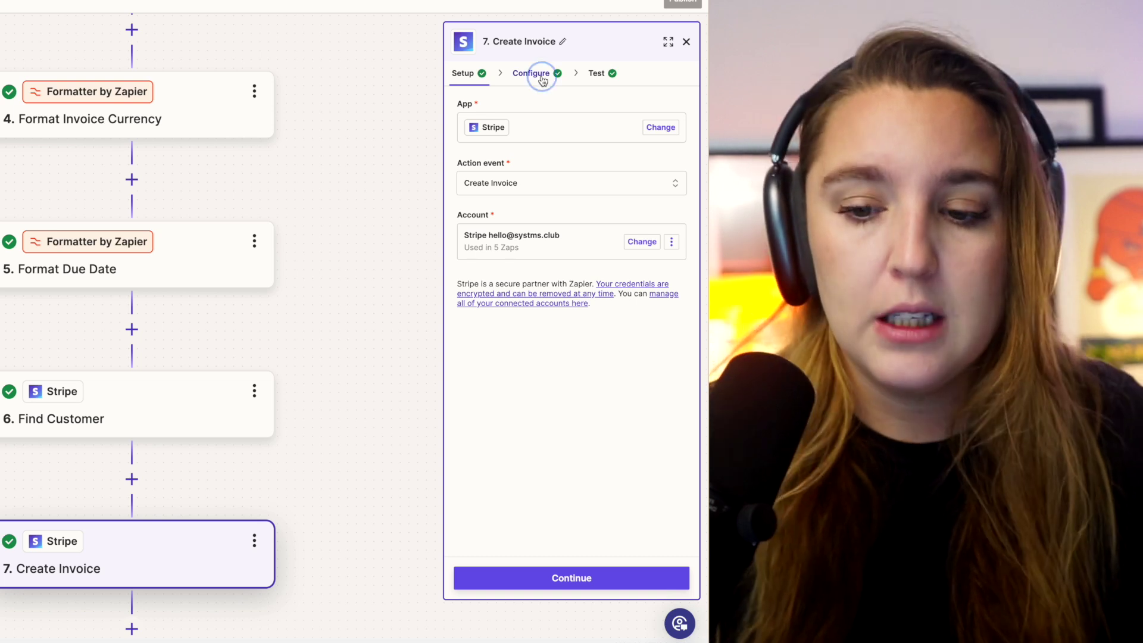
pyautogui.scroll(-3, 559, 169)
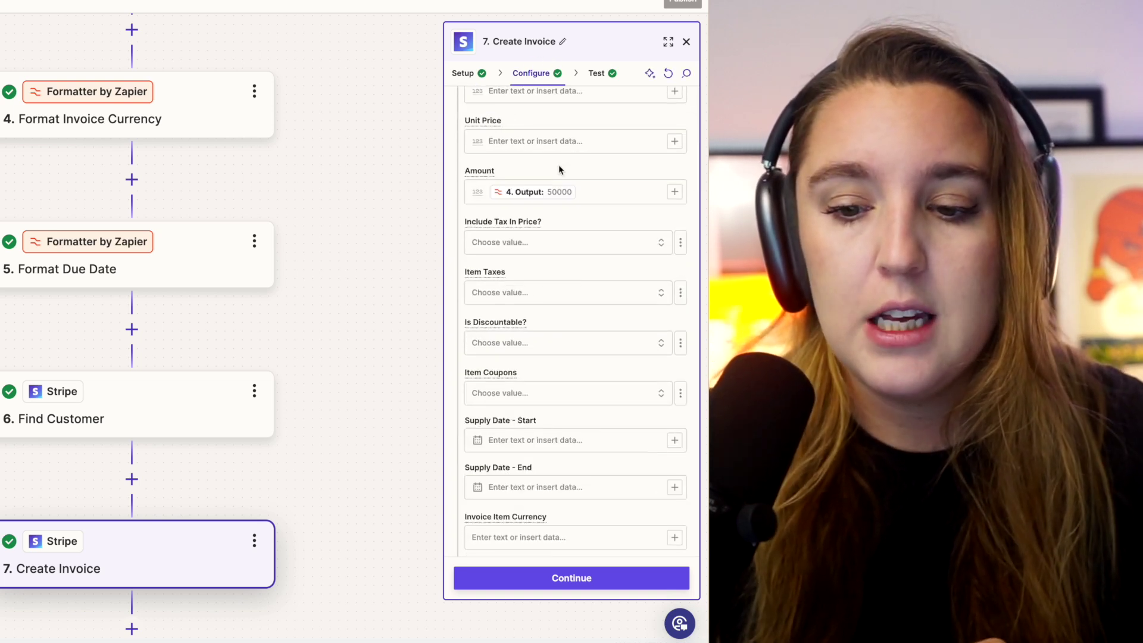
pyautogui.scroll(-10, 558, 170)
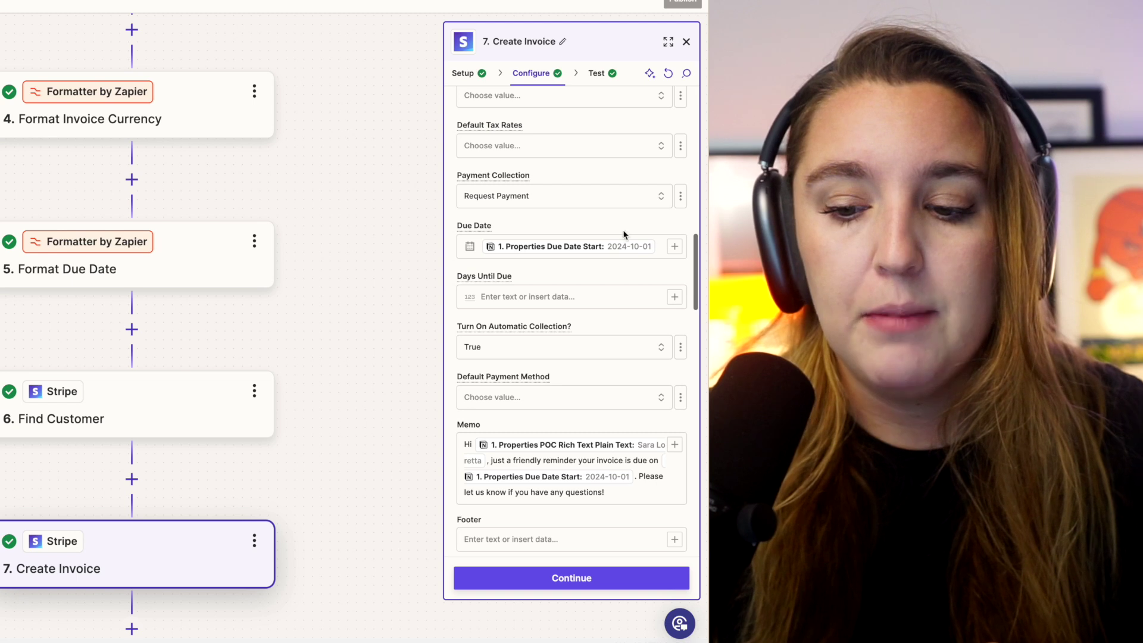
pyautogui.scroll(-2, 643, 346)
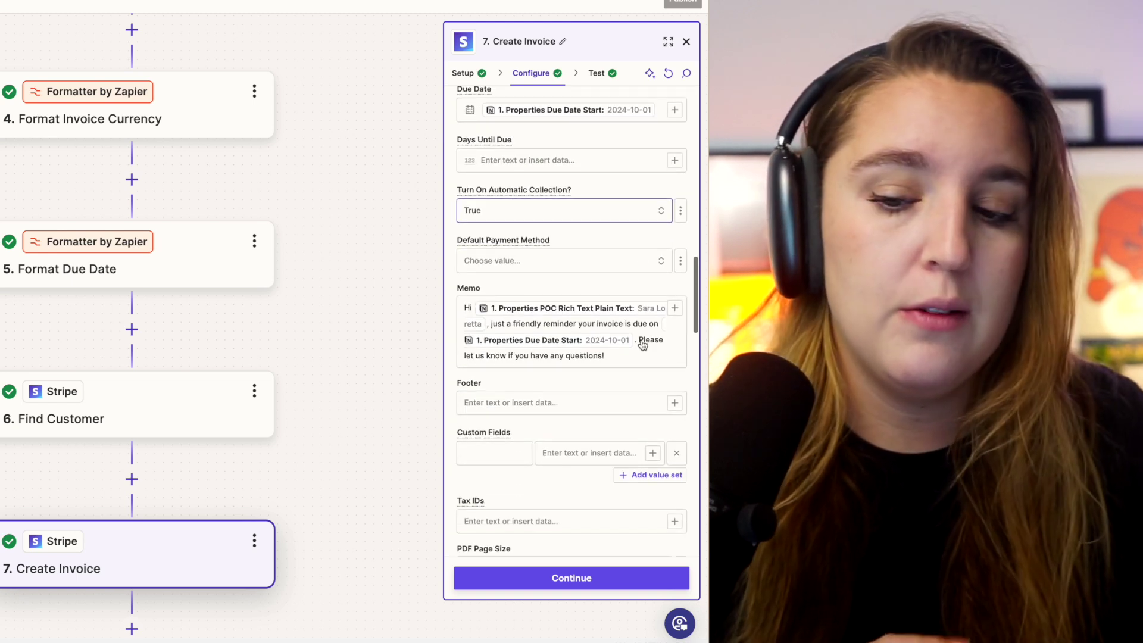
pyautogui.click(630, 360)
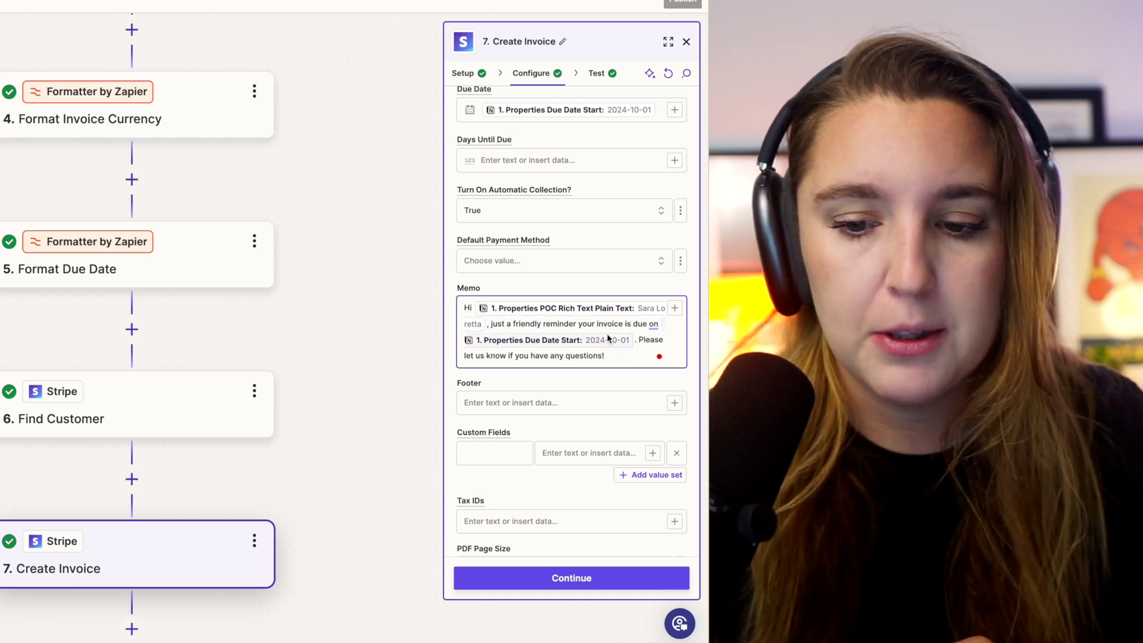
pyautogui.click(634, 351)
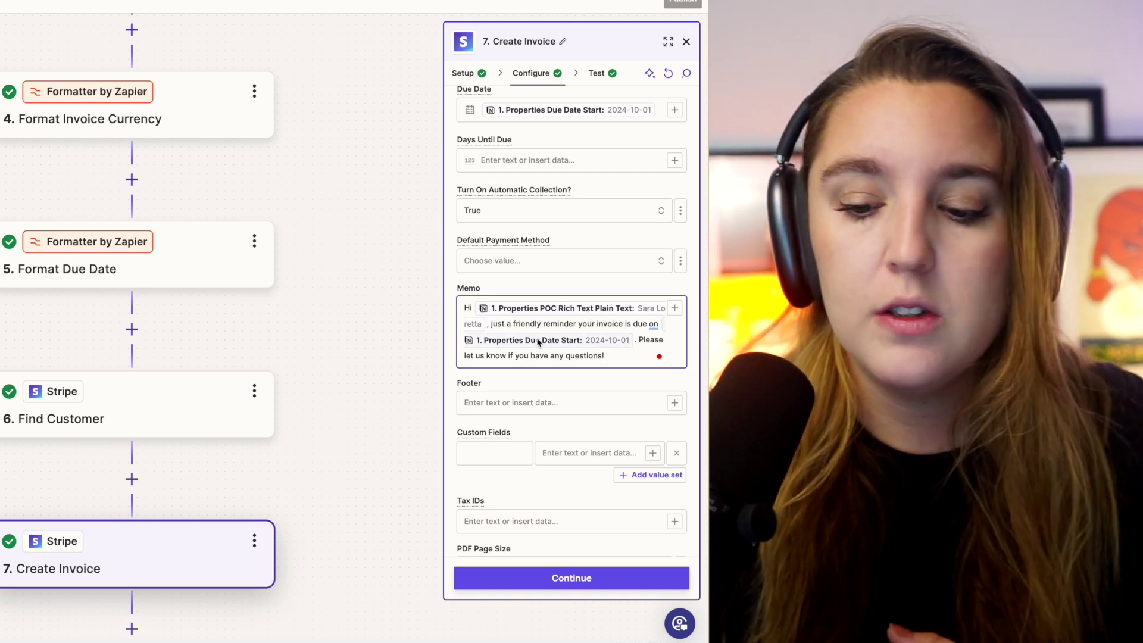
# - Scroll through the remaining invoice settings and line-item results, then go to the Slack confirmation step
pyautogui.scroll(-5, 582, 350)
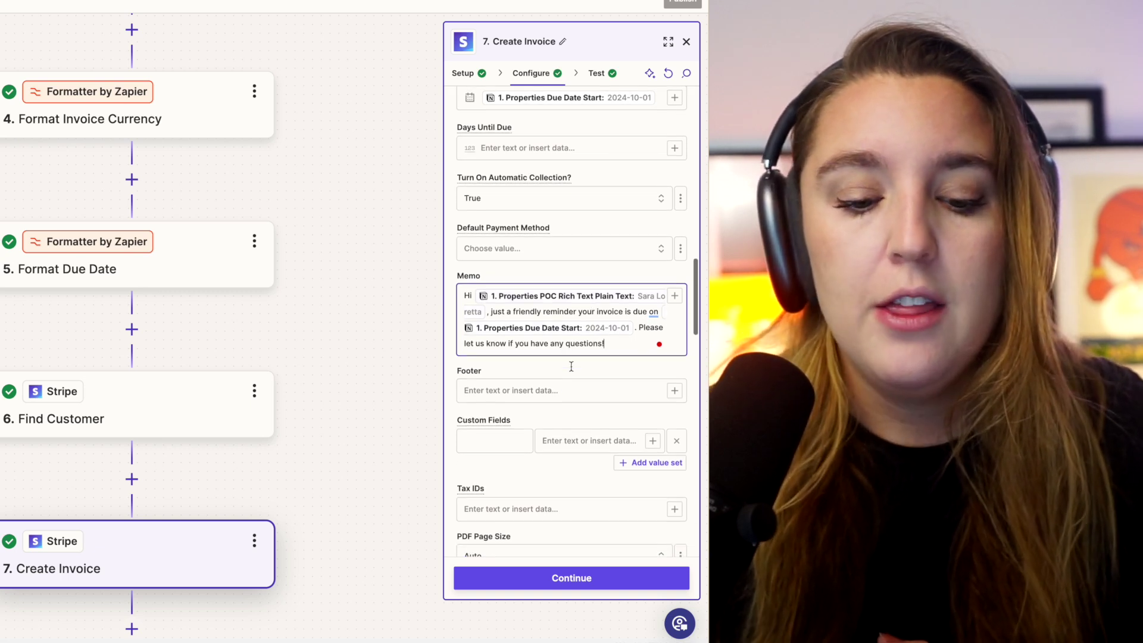
pyautogui.scroll(-9, 582, 350)
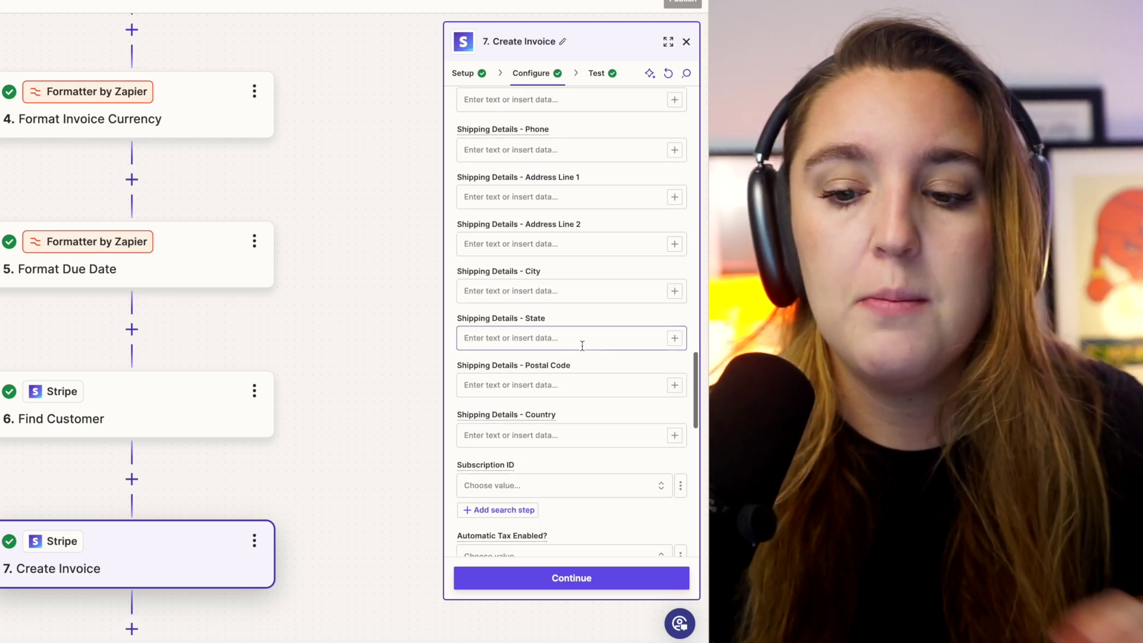
pyautogui.scroll(-8, 582, 348)
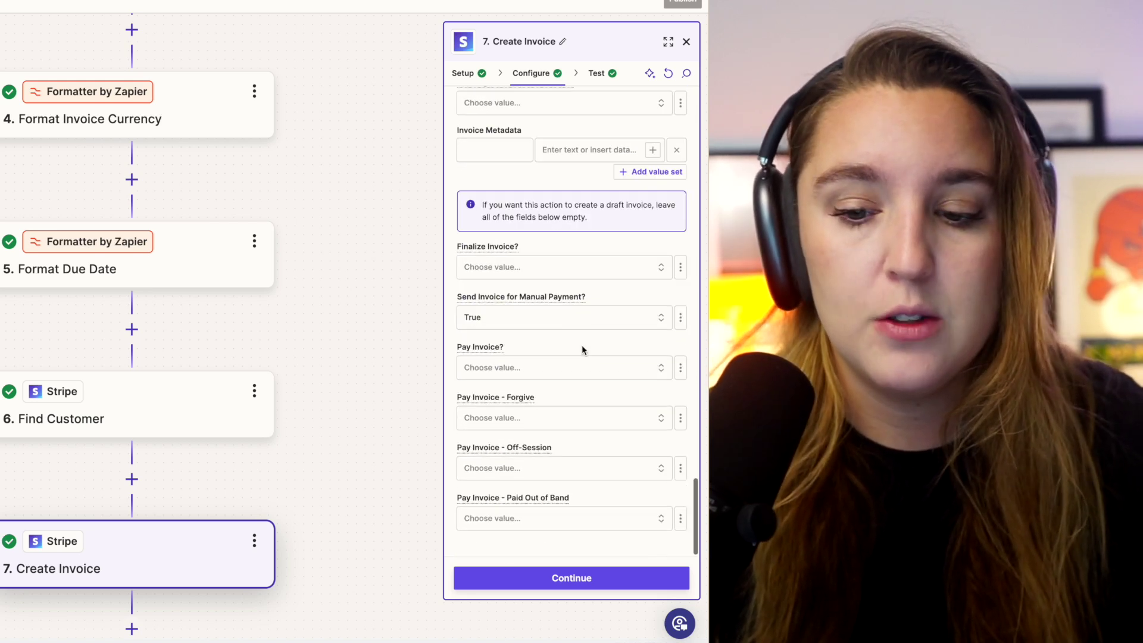
pyautogui.scroll(5, 582, 349)
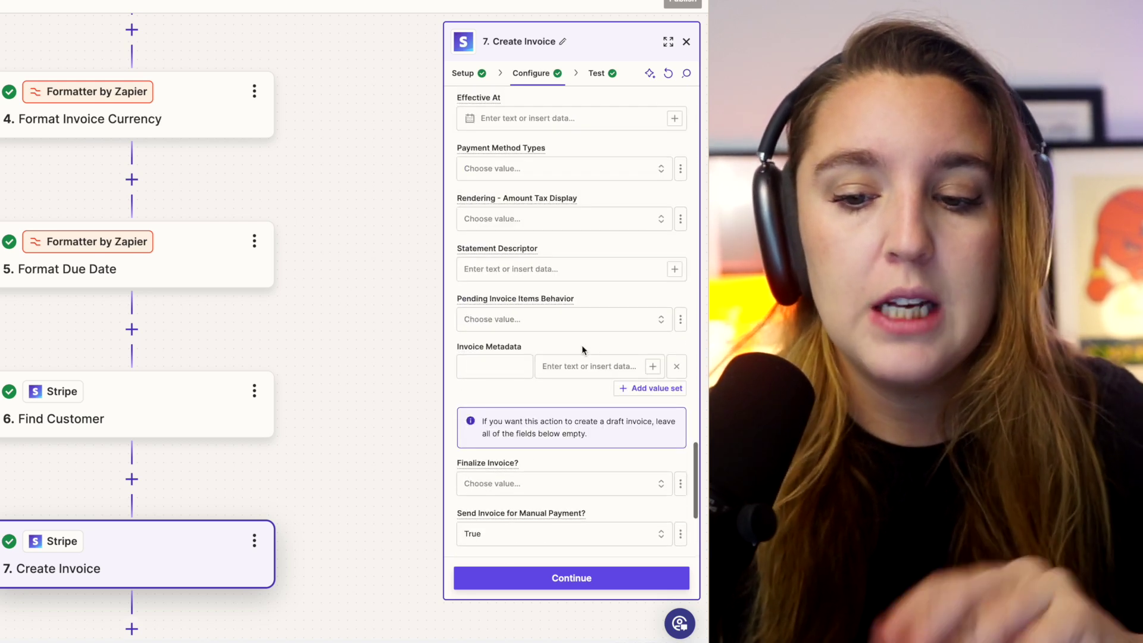
pyautogui.scroll(-5, 582, 348)
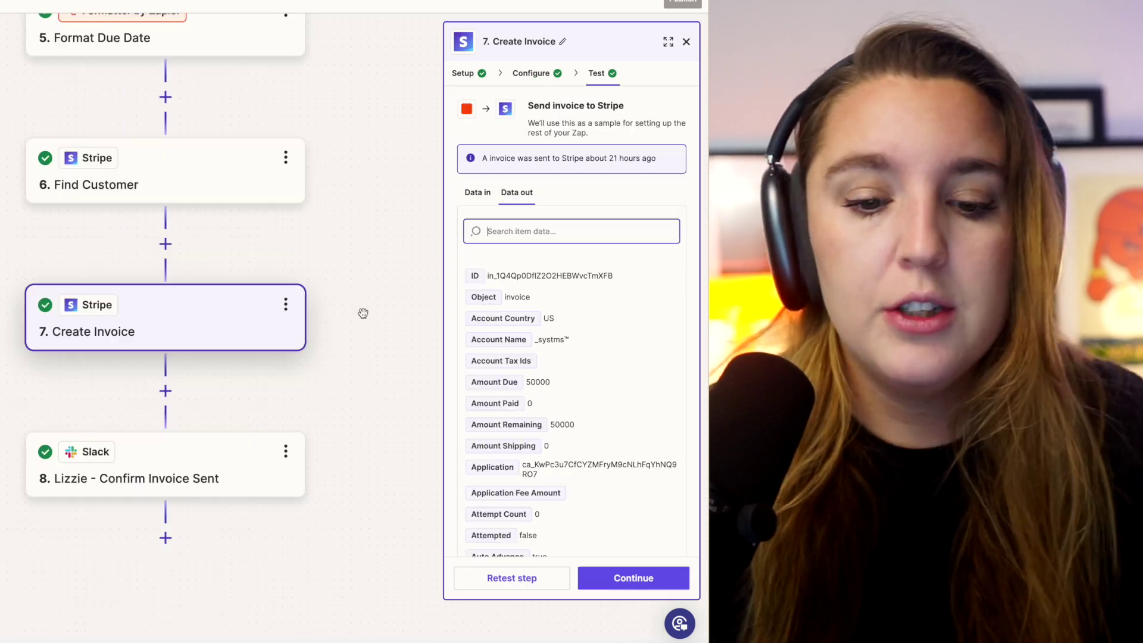
pyautogui.scroll(-15, 586, 375)
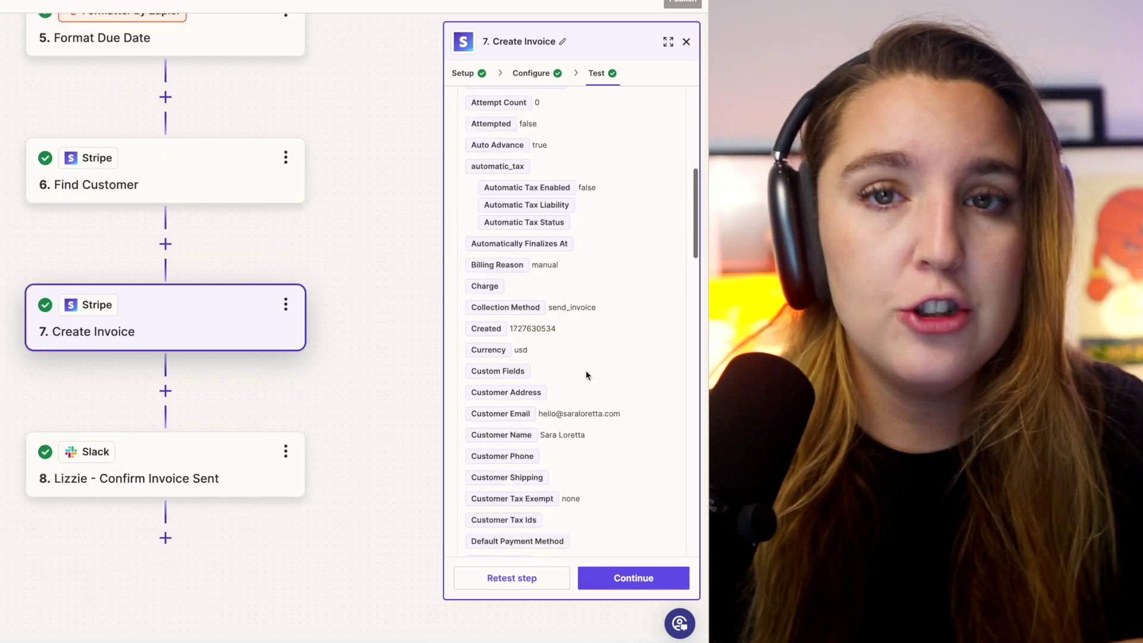
pyautogui.scroll(-3, 586, 375)
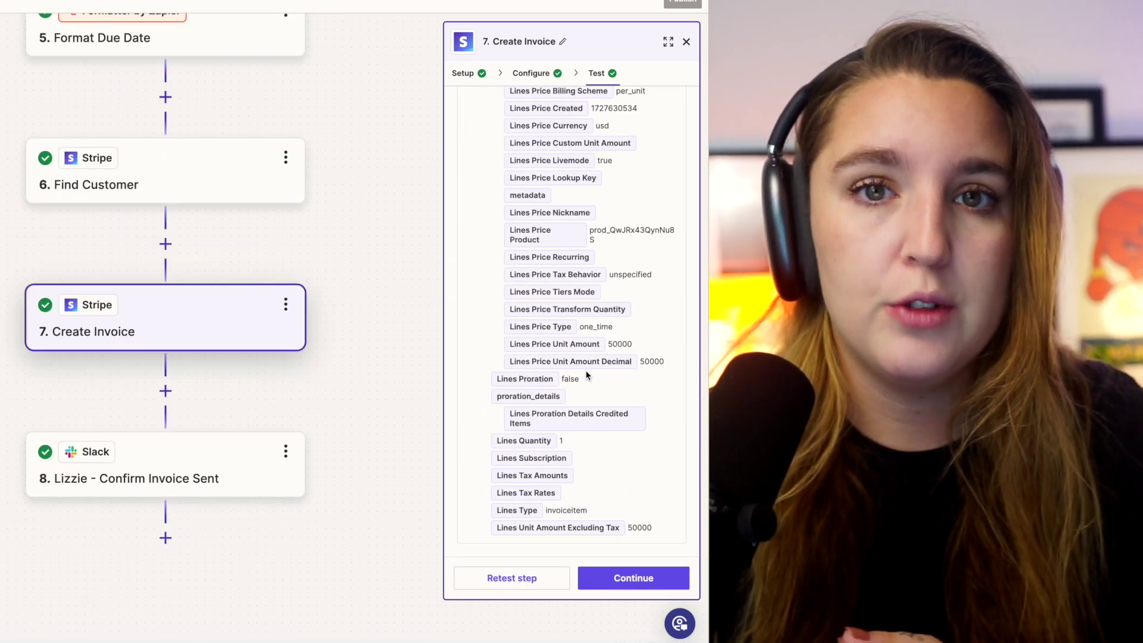
pyautogui.click(193, 462)
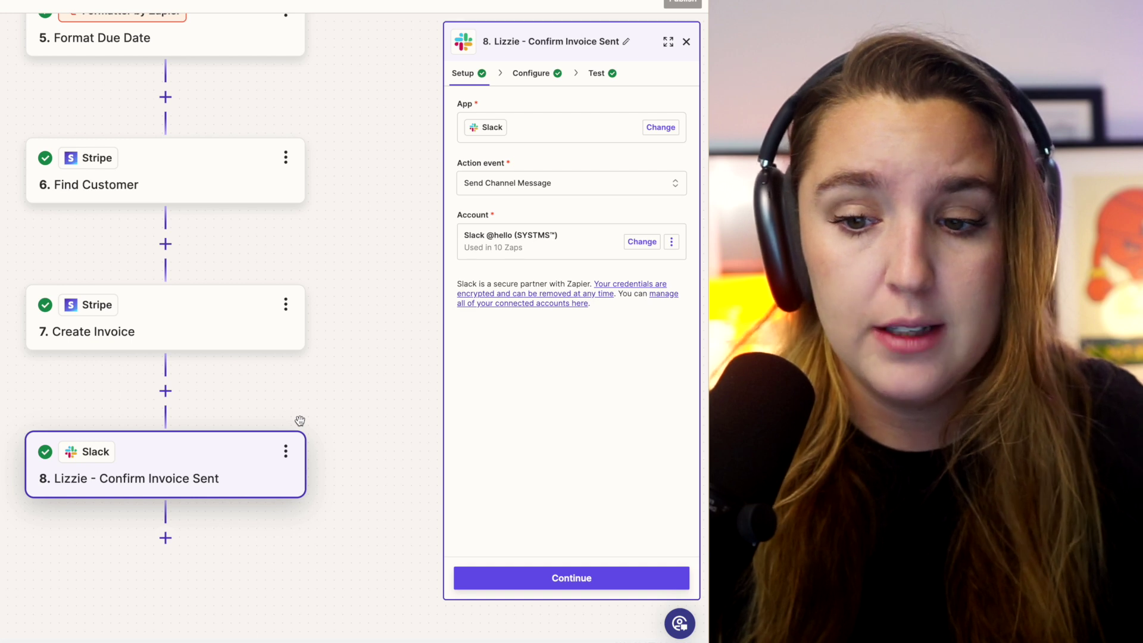
# - Show the Slack step's test Data out for the sent invoice confirmation message
pyautogui.click(596, 73)
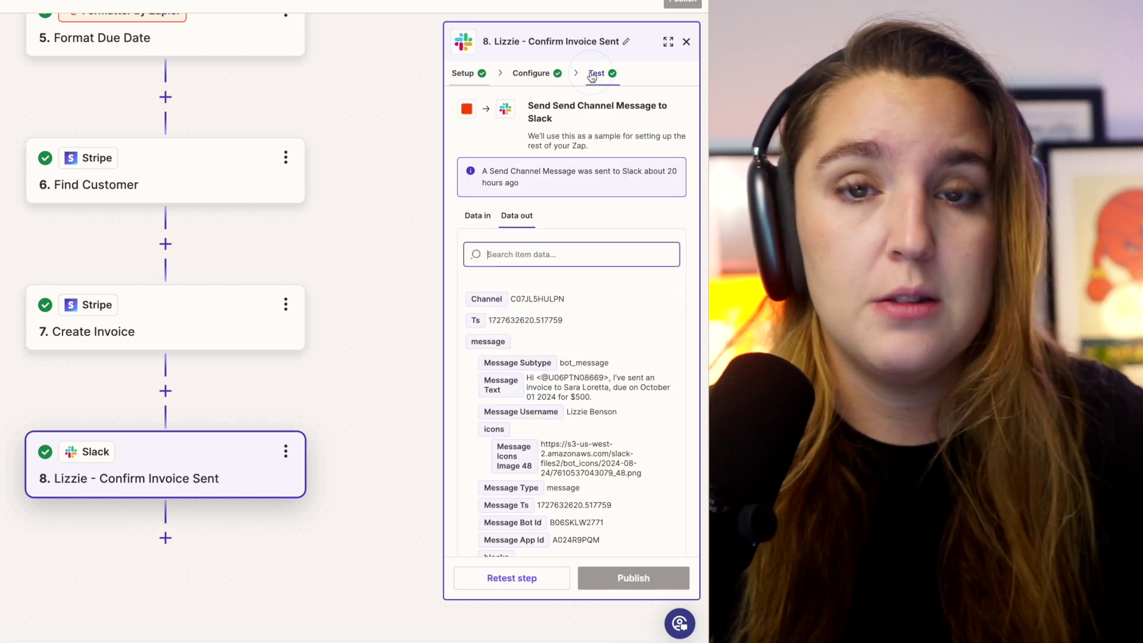
pyautogui.scroll(-3, 589, 262)
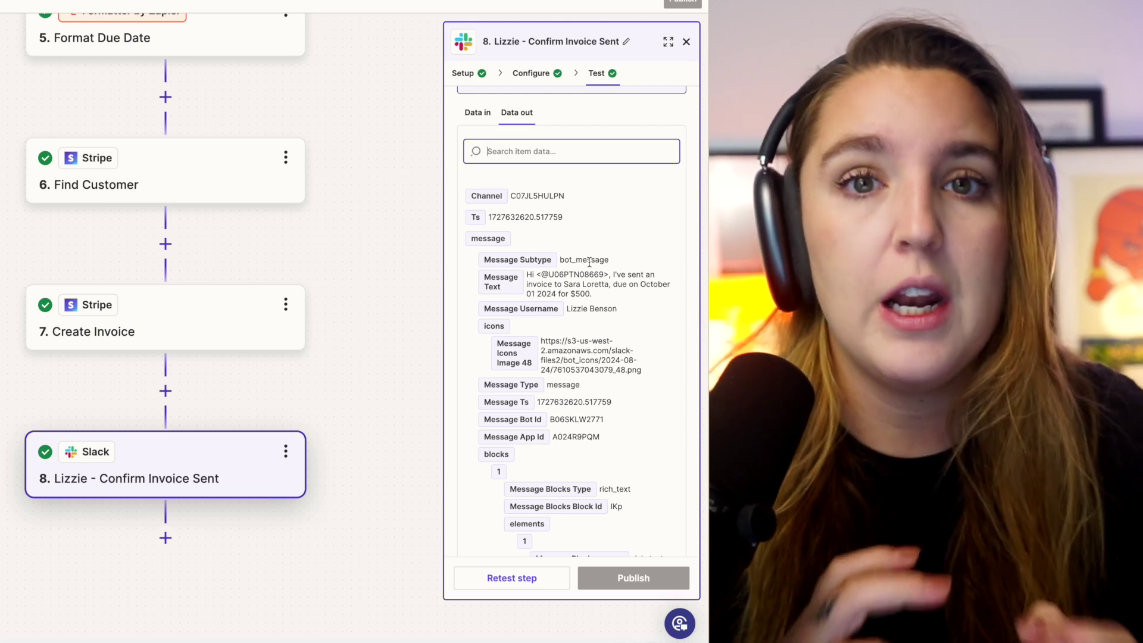
pyautogui.click(415, 305)
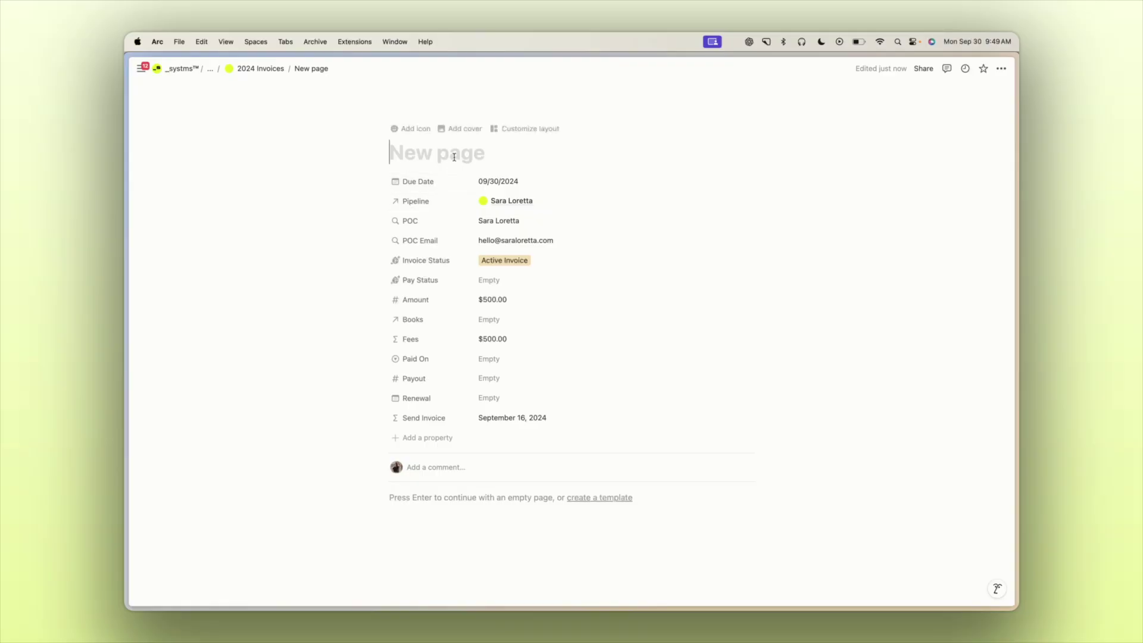
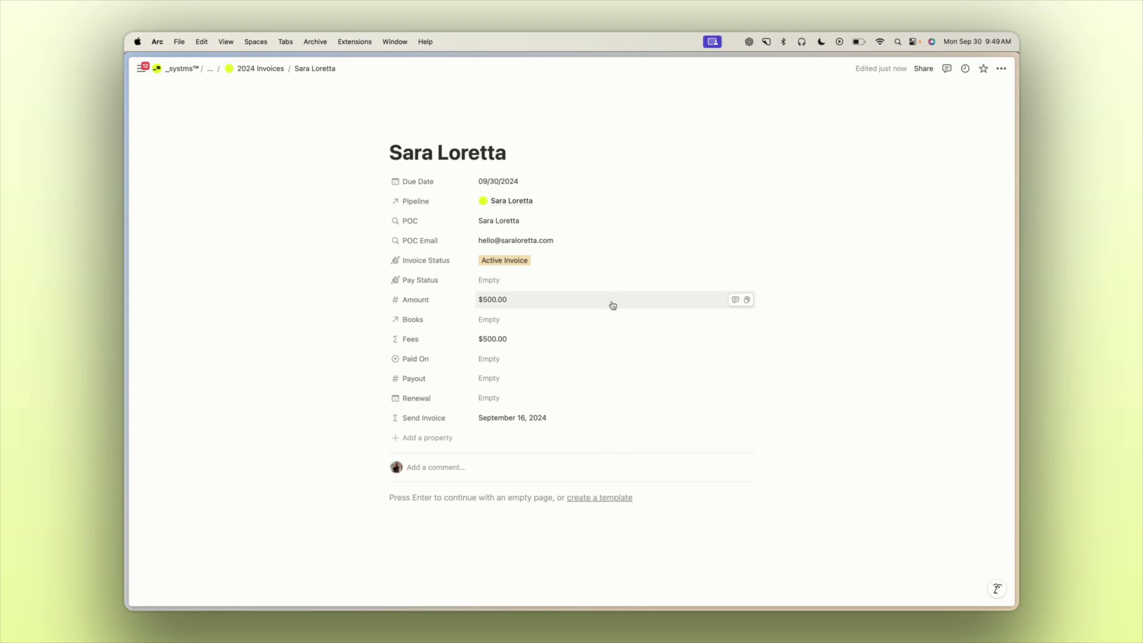
# - Title the new invoice page with the client's name and inspect the Send Invoice formula
pyautogui.click(606, 416)
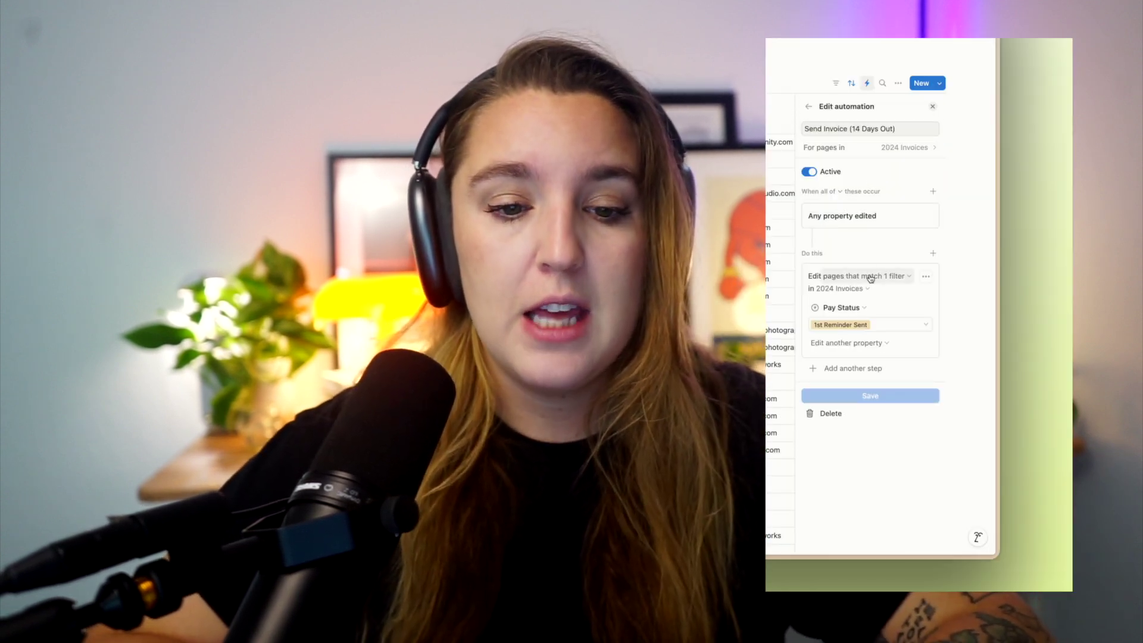
# - Check the automation's page filter and Pay Status edit, then open this invoice's Pay Status options
pyautogui.click(869, 276)
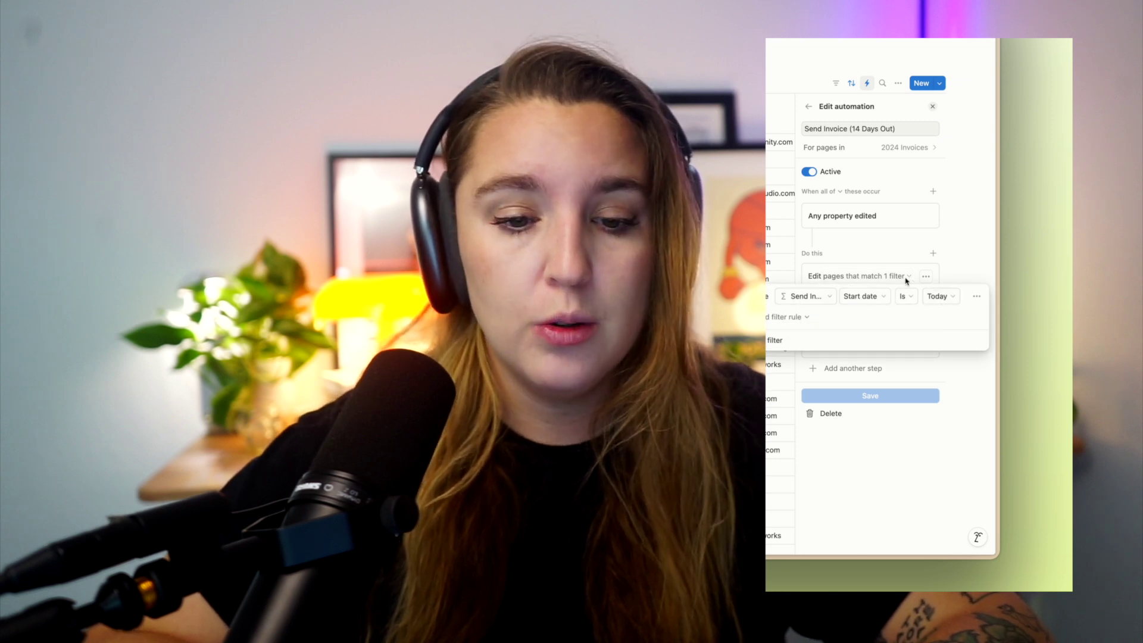
pyautogui.click(904, 278)
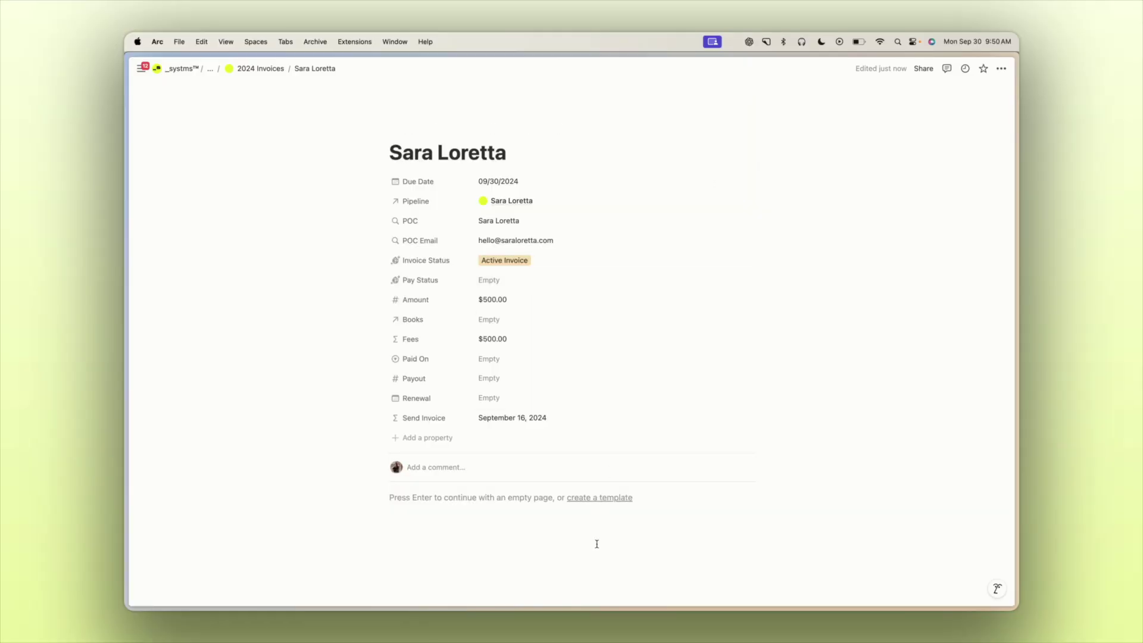
pyautogui.click(556, 281)
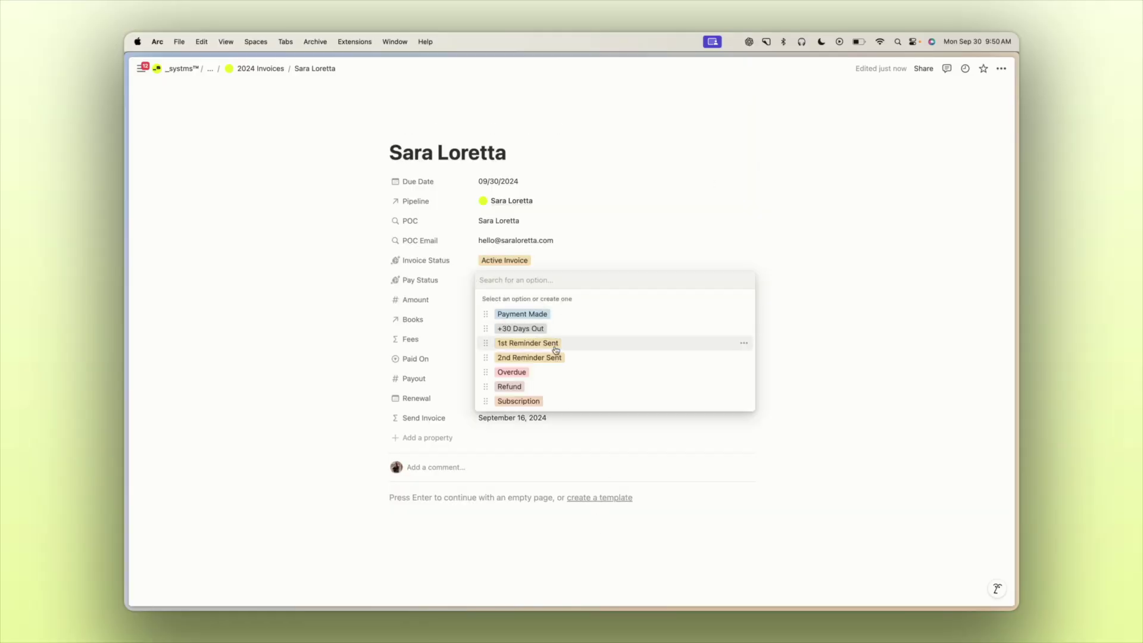